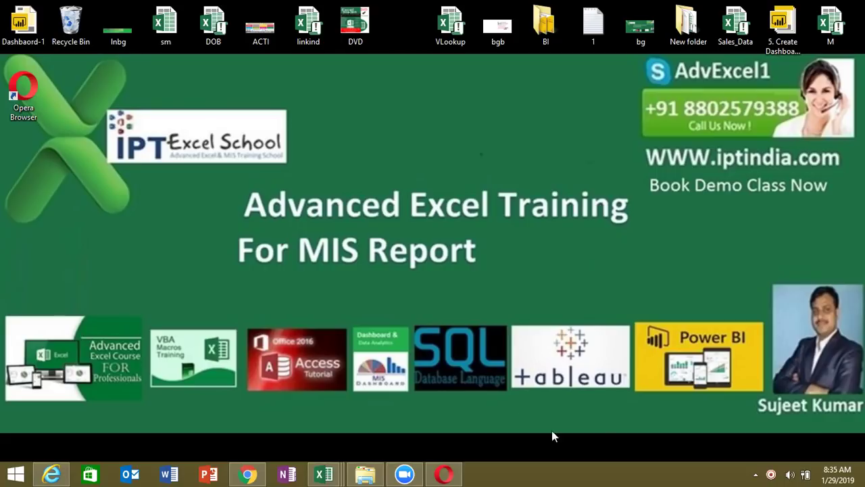
Step: Select the Class_file workbook on the desktop and open it in Excel
left_click(27, 106)
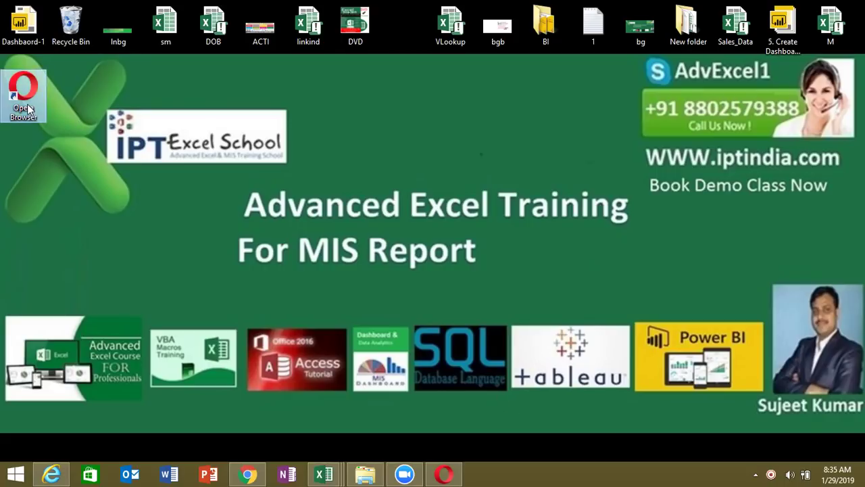
key("Delete")
key("Return")
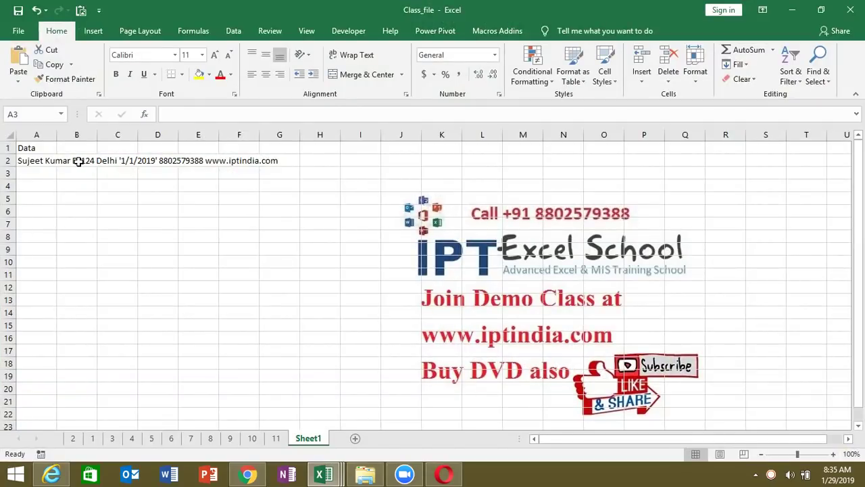
Step: In A2's combined record, change the quote marks around 1/1/2019 to semicolons
left_click(69, 175)
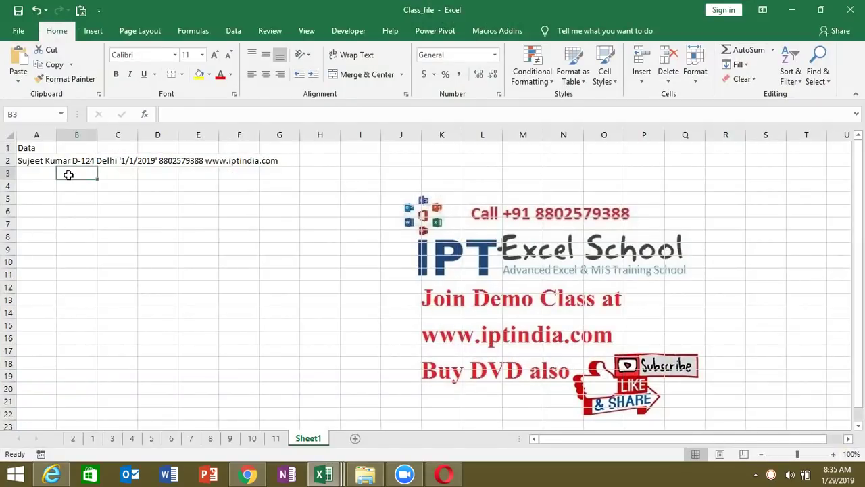
left_click(44, 158)
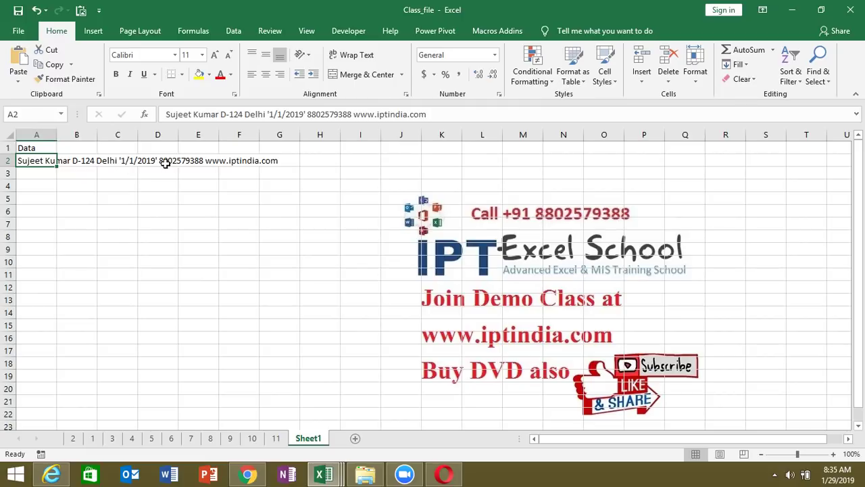
left_click(120, 160)
key("ctrl+z")
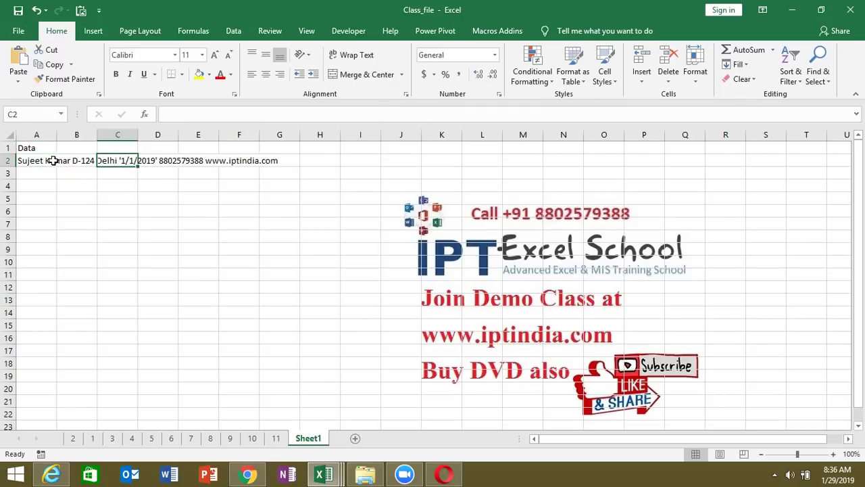
left_click(50, 161)
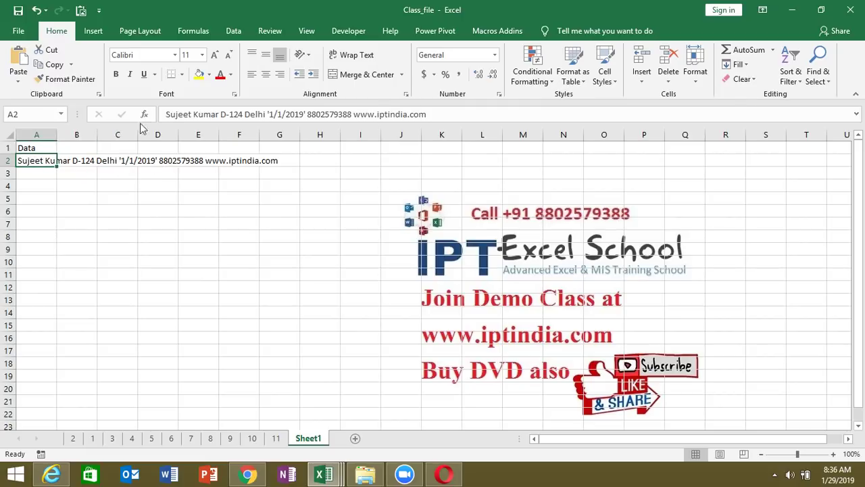
left_click(270, 114)
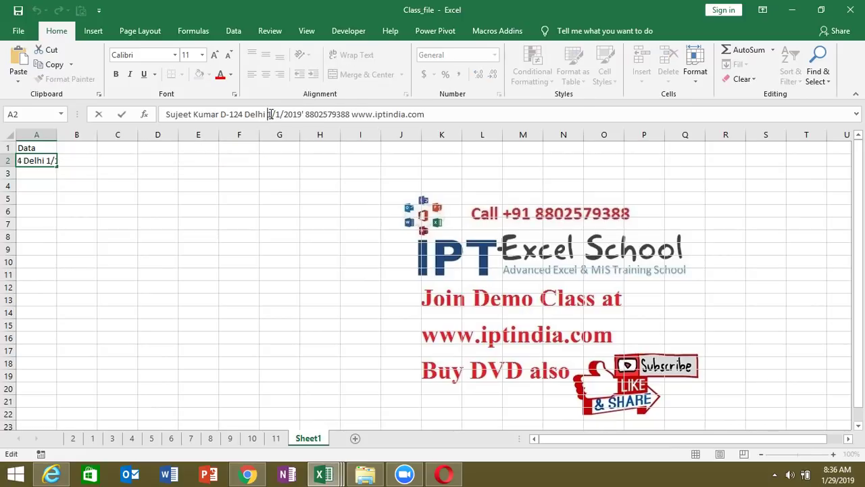
type(";")
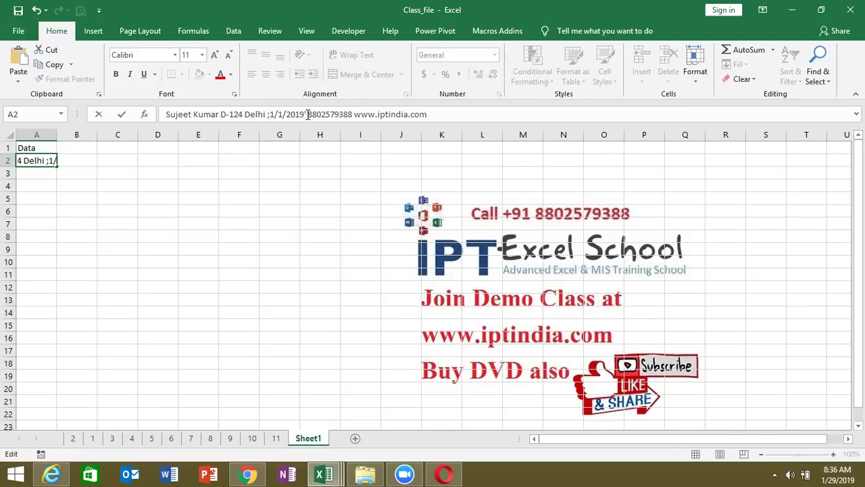
left_click(308, 114)
type(";")
key("Delete")
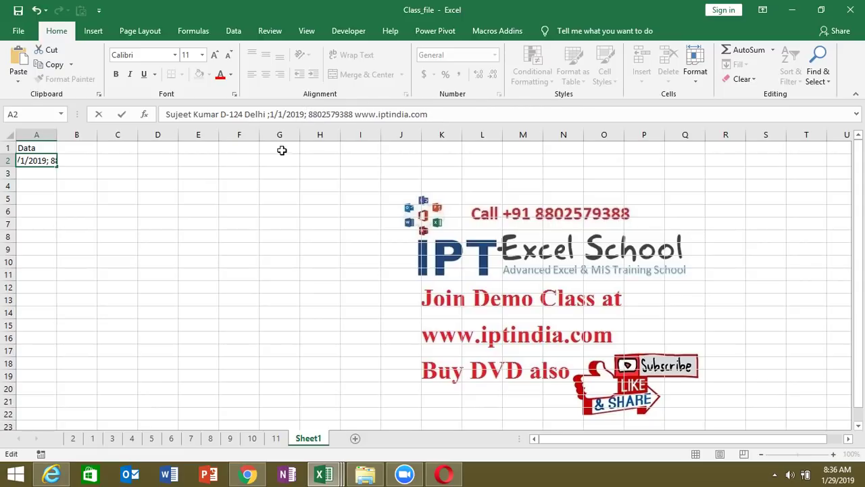
left_click(276, 157)
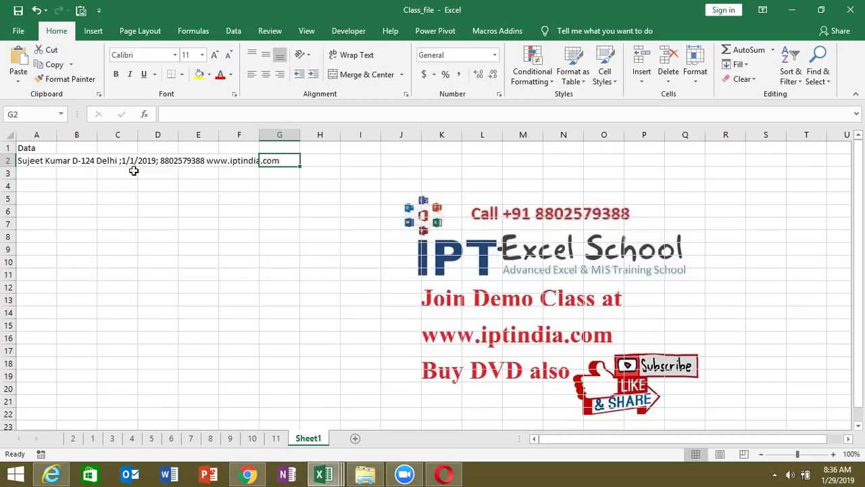
Step: Enter =FIND(";",A2,1) in B4, returning 26 for the first semicolon
left_click(76, 184)
type("=")
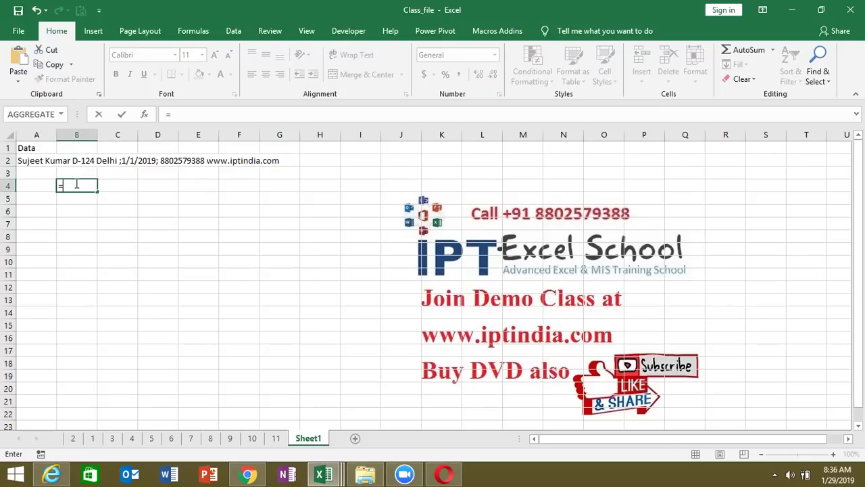
type("FIND(")
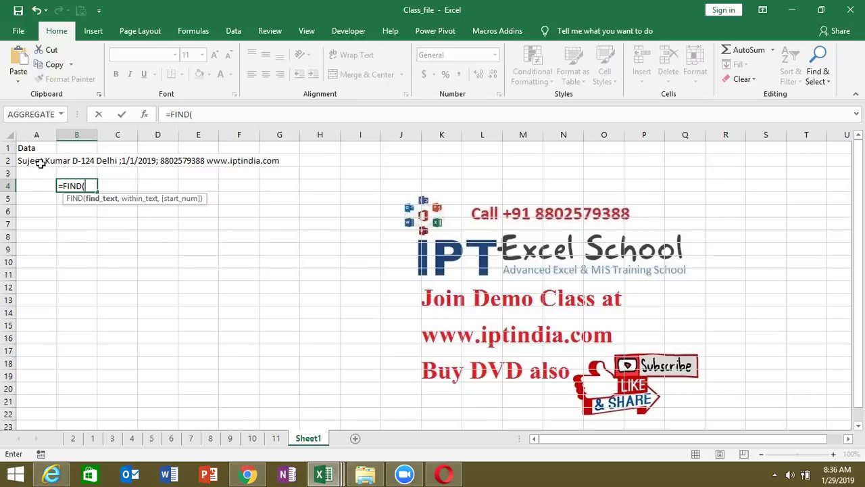
type("\";\"")
type(",")
left_click(25, 159)
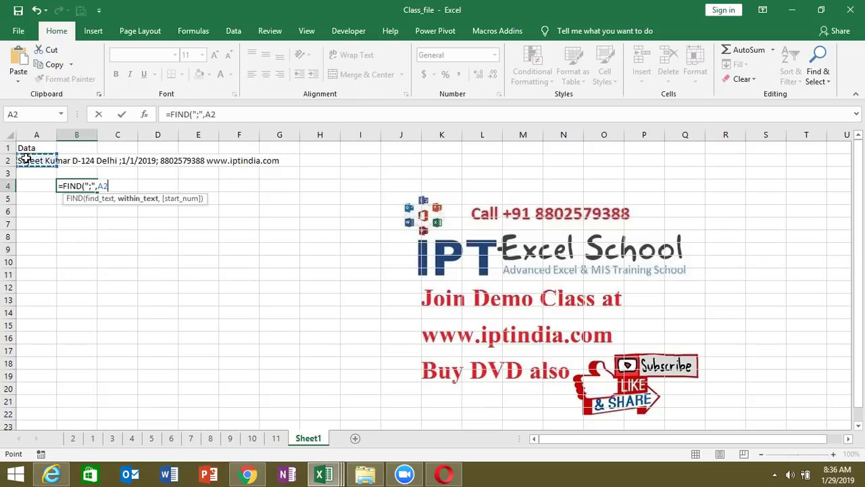
type(",")
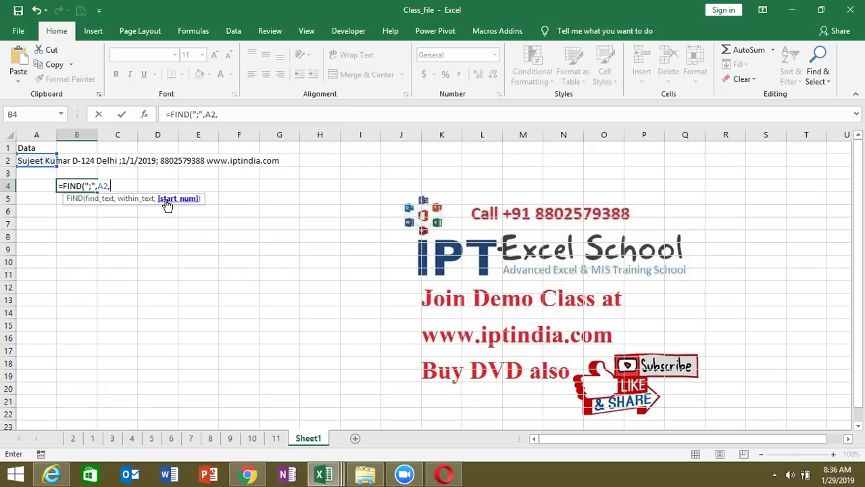
type("1")
key("Return")
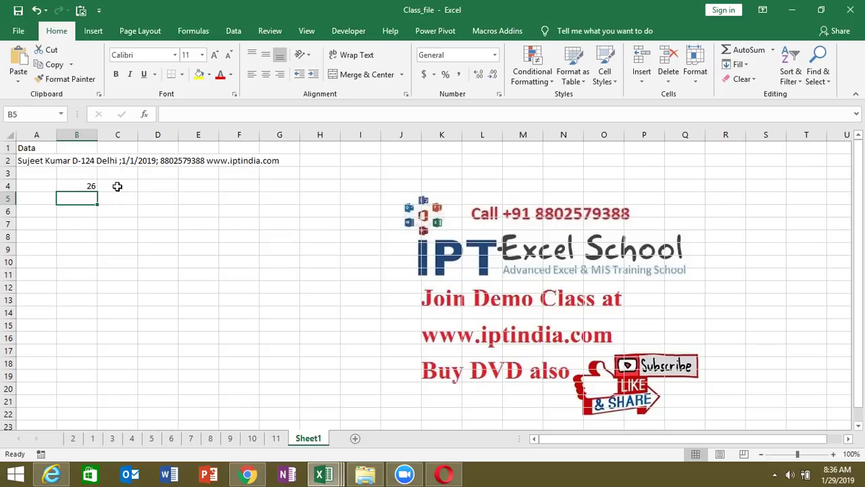
Step: Enter a FIND formula searching A2 for a semicolon from position 1 in C4
left_click(117, 186)
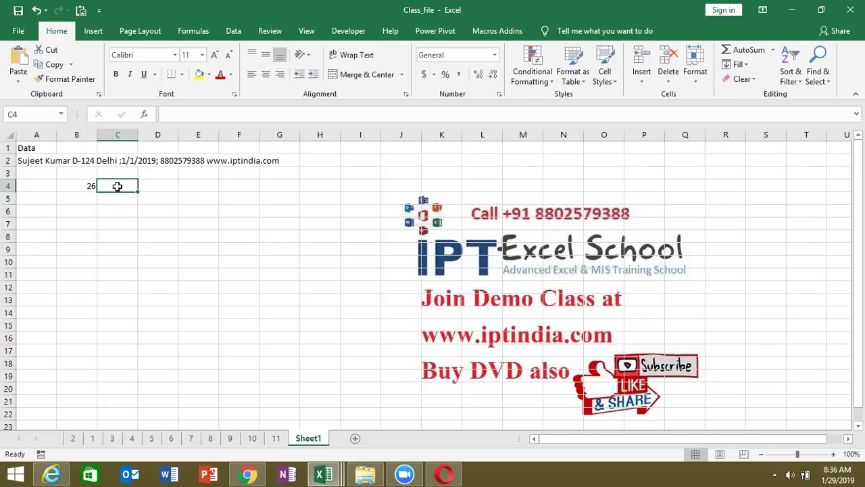
type("=mi")
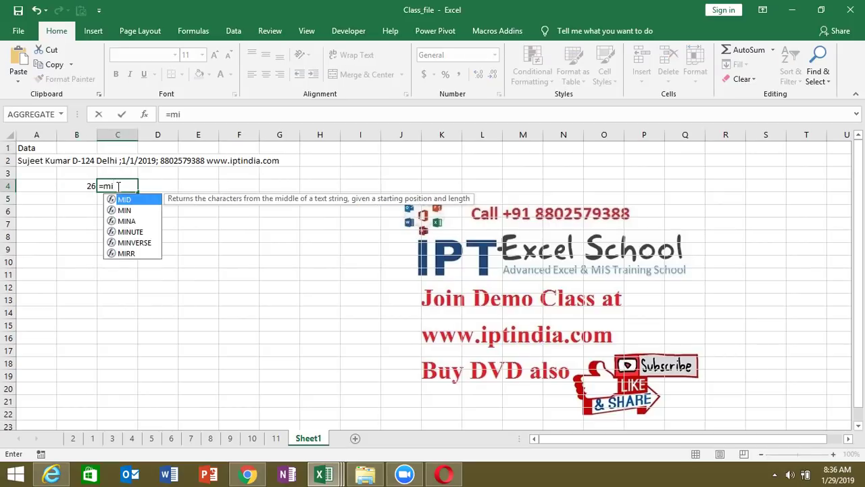
key("BackSpace")
key("BackSpace")
type("find")
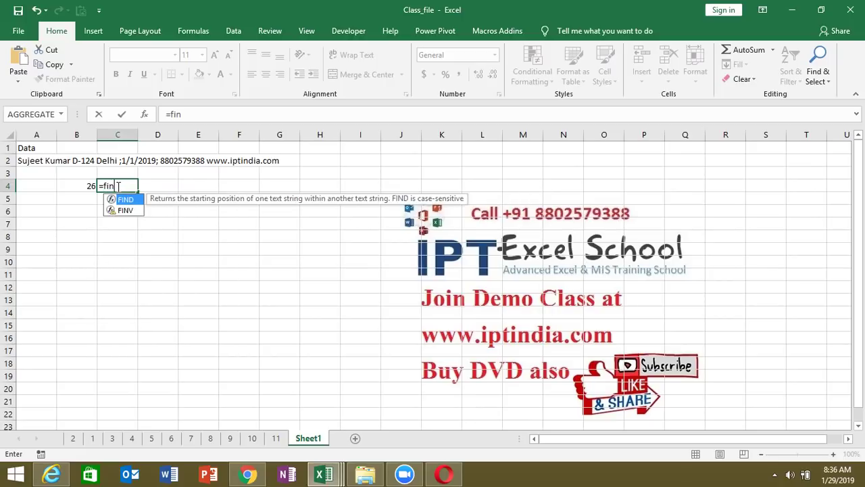
key("Tab")
type("\"")
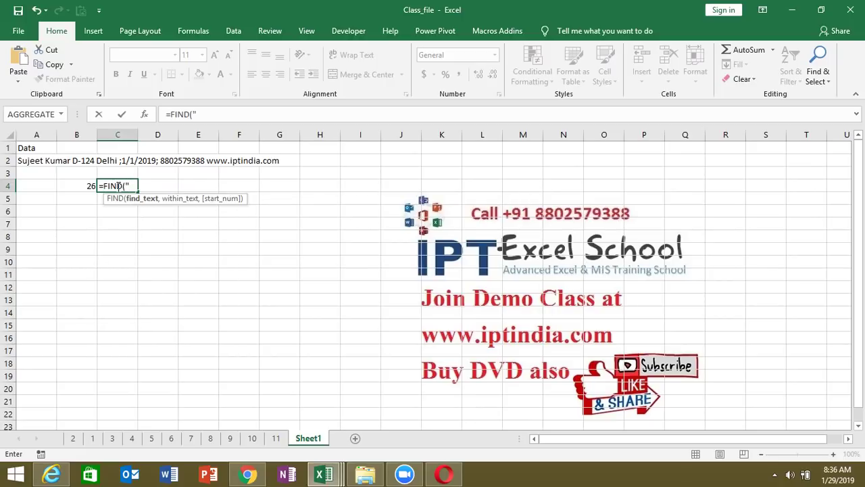
type(";\",")
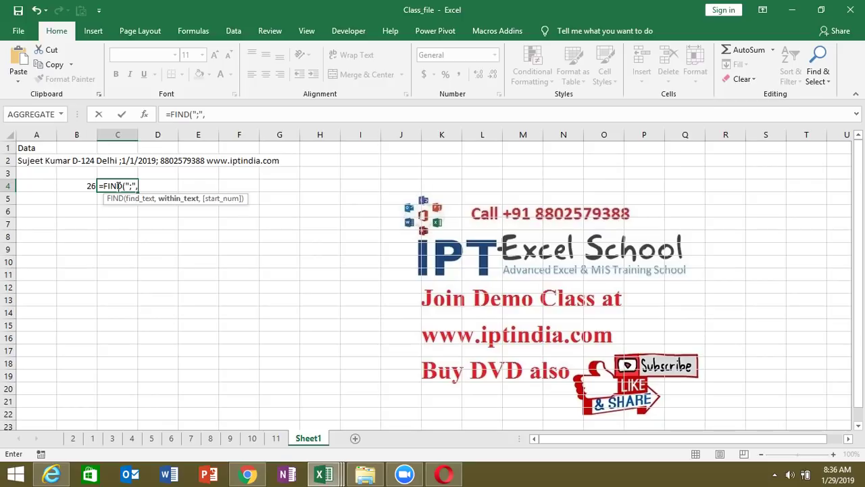
left_click(42, 161)
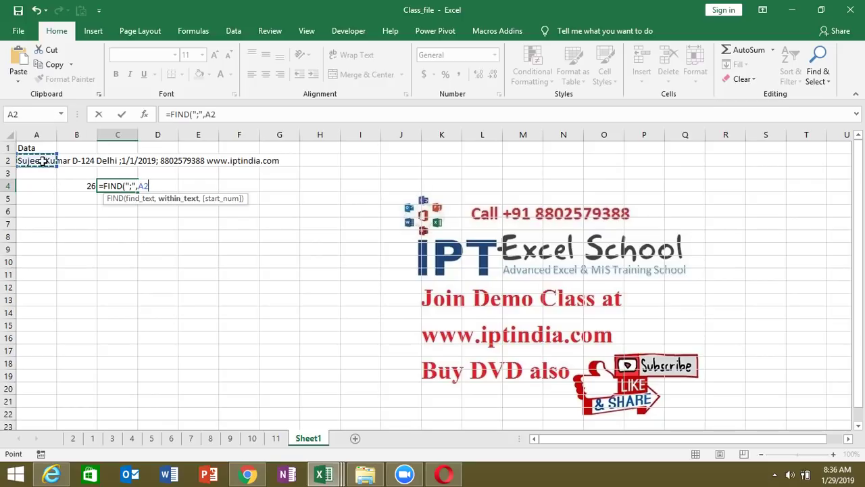
type(",")
type("1)")
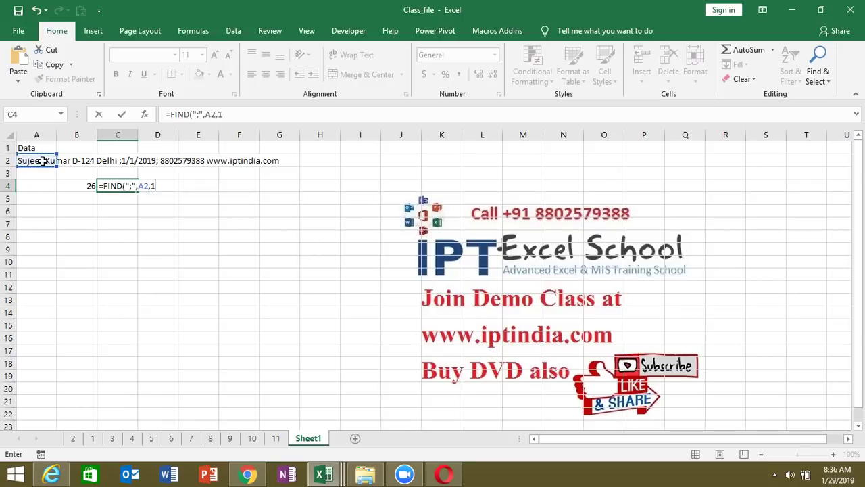
key("Return")
key("Up")
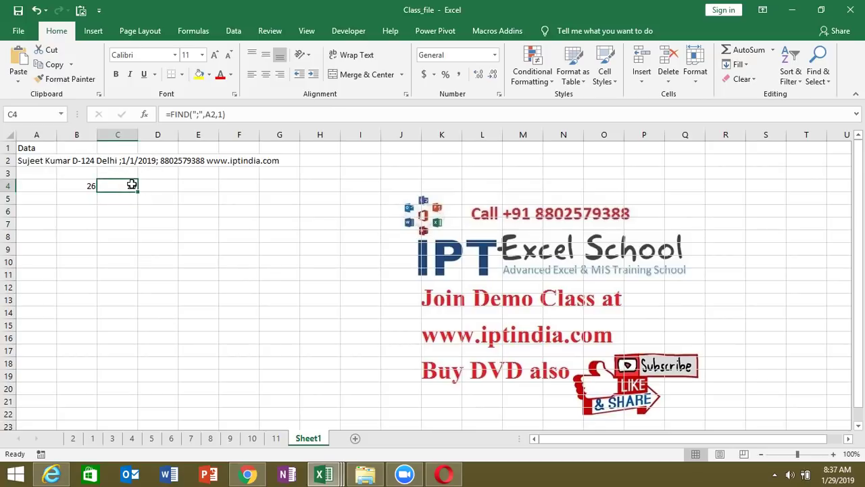
Step: Change C4's start position to B4+1 so it returns 35, then compare with B4
double_click(132, 185)
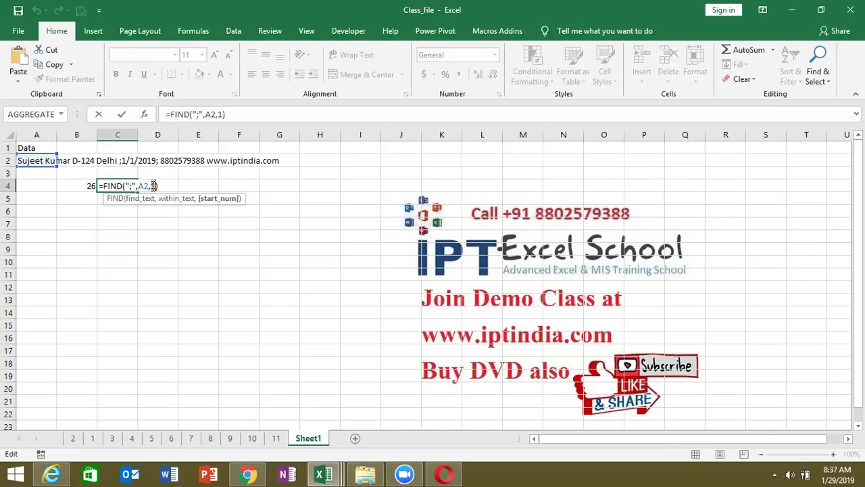
key("BackSpace")
left_click(73, 184)
type("+1")
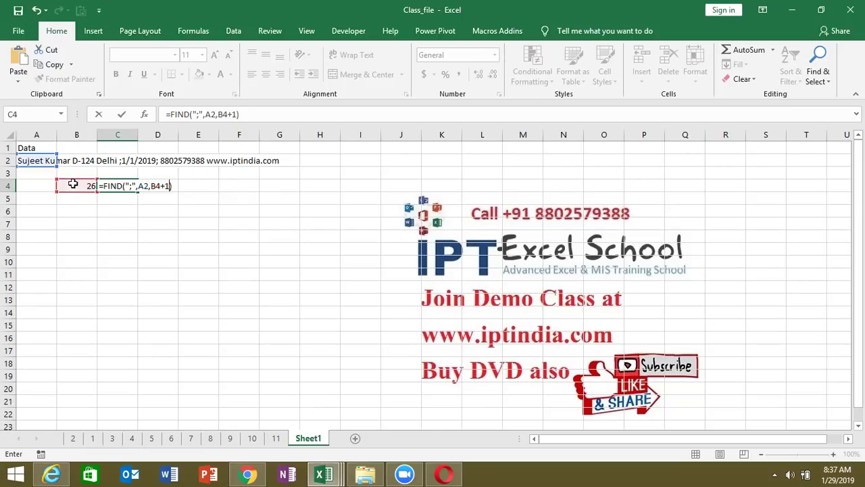
key("Return")
key("Up")
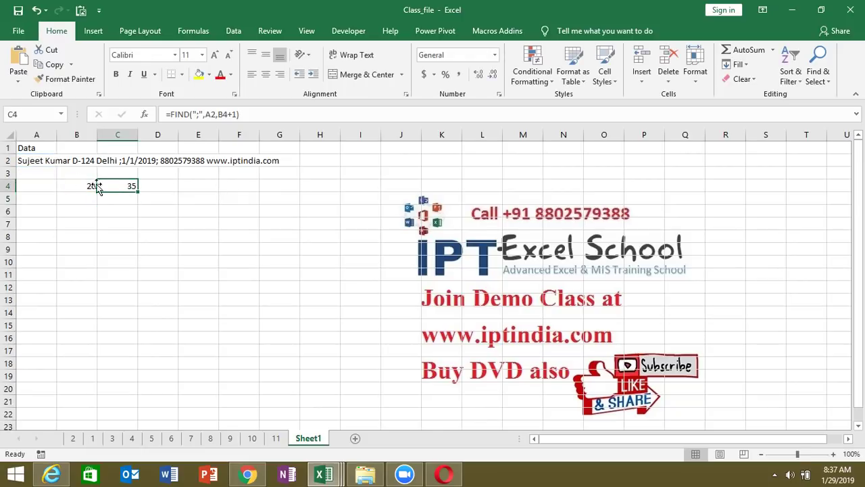
left_click(89, 186)
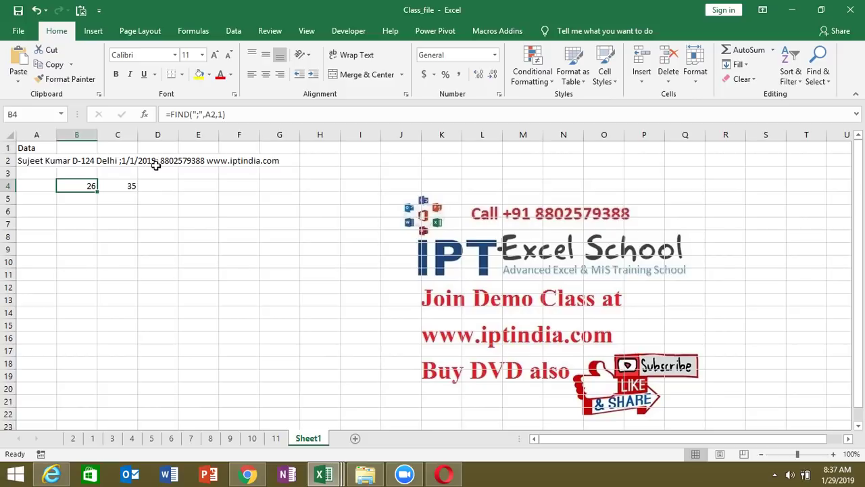
Step: Enter =MID(A2,B4+1,C4-B4) in D4 to extract the text after the first semicolon
left_click(154, 184)
type("=")
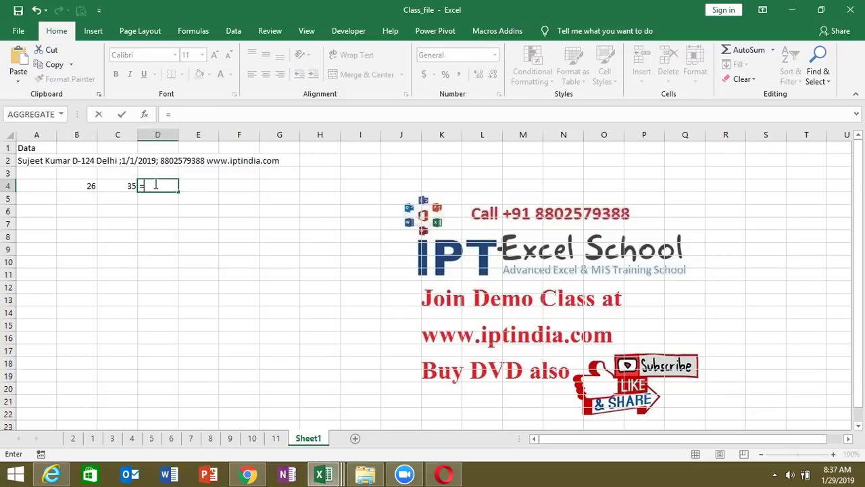
type("mi")
key("Tab")
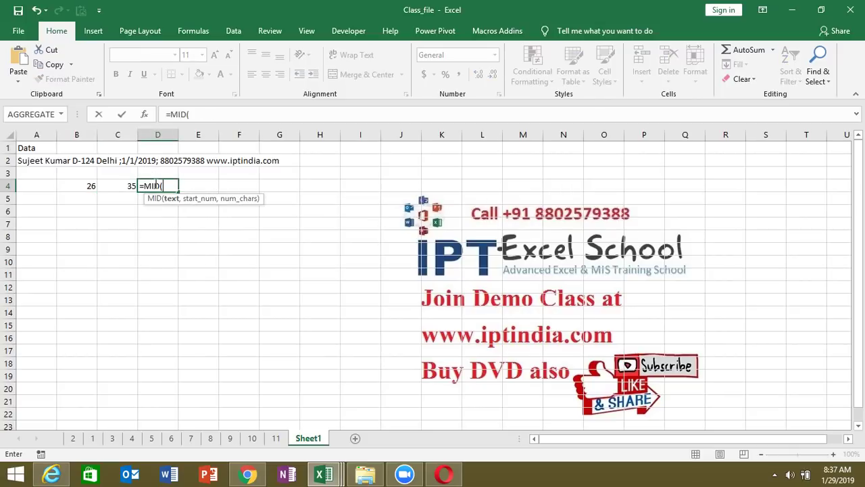
left_click(45, 161)
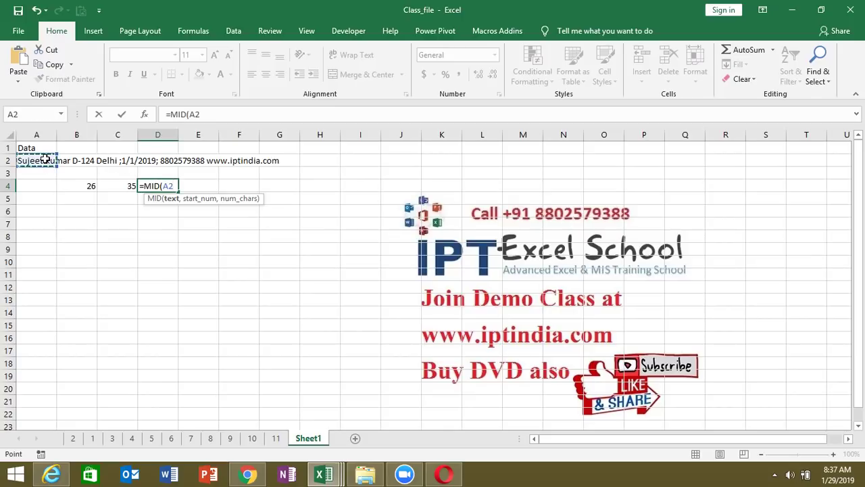
type(",")
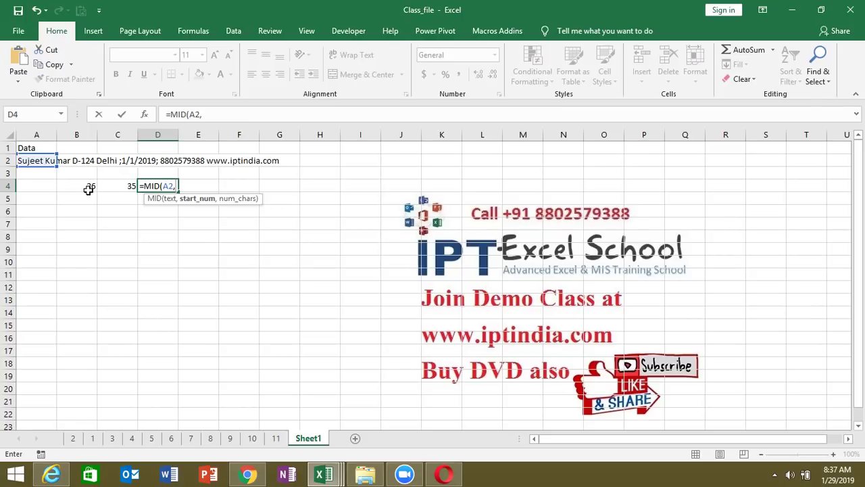
left_click(88, 189)
type("+1")
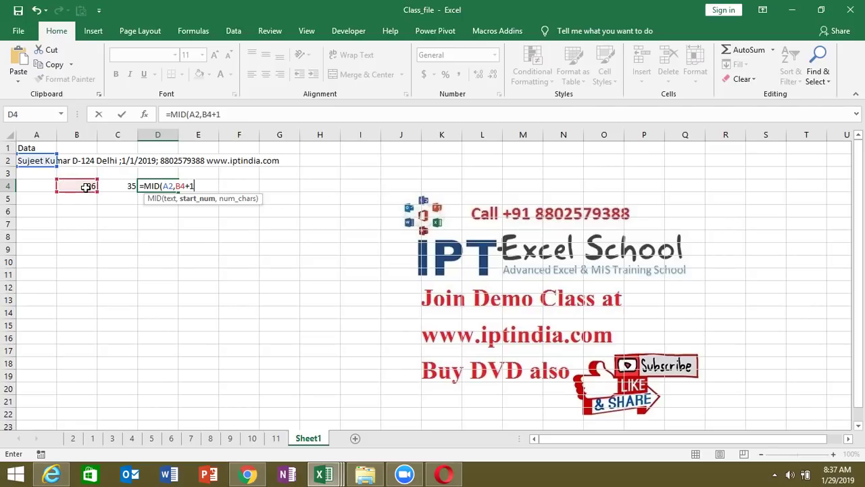
type(",")
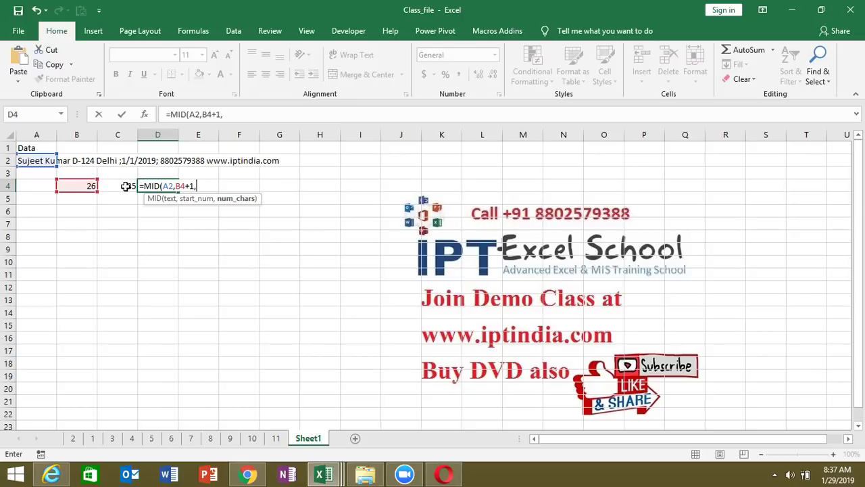
left_click(125, 186)
type("-")
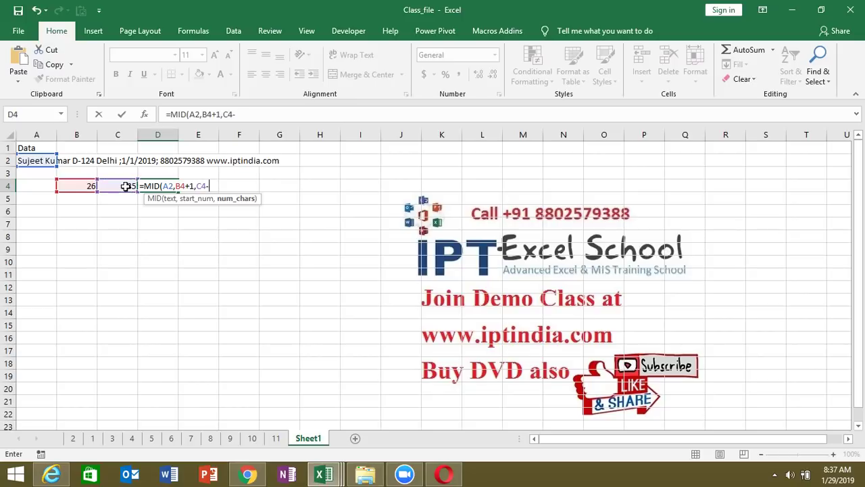
left_click(85, 189)
type(")")
key("Return")
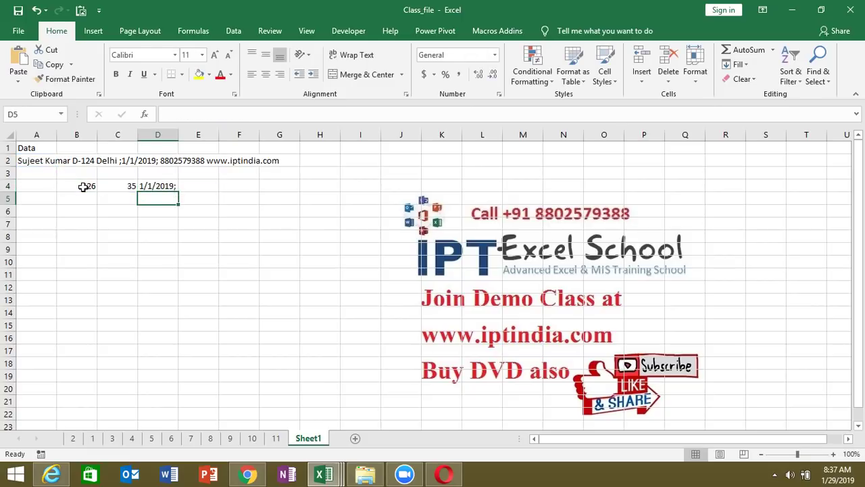
key("Up")
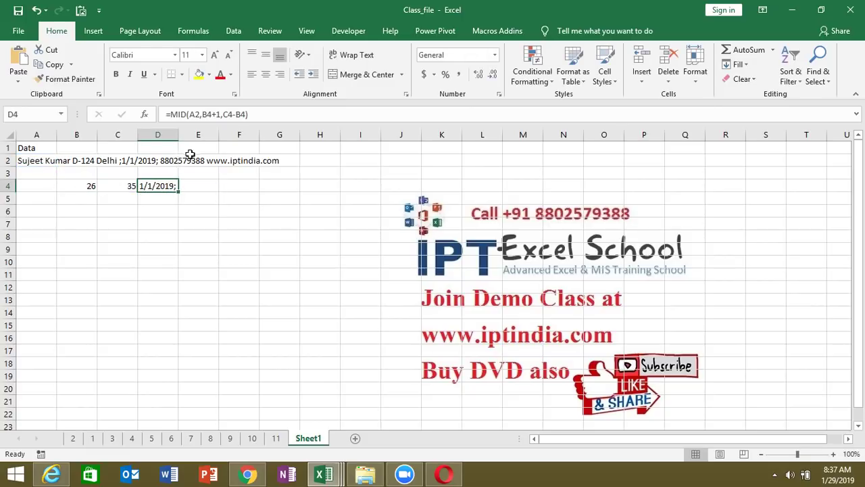
Step: Subtract 1 from D4's length so it returns just 1/1/2019
left_click(246, 113)
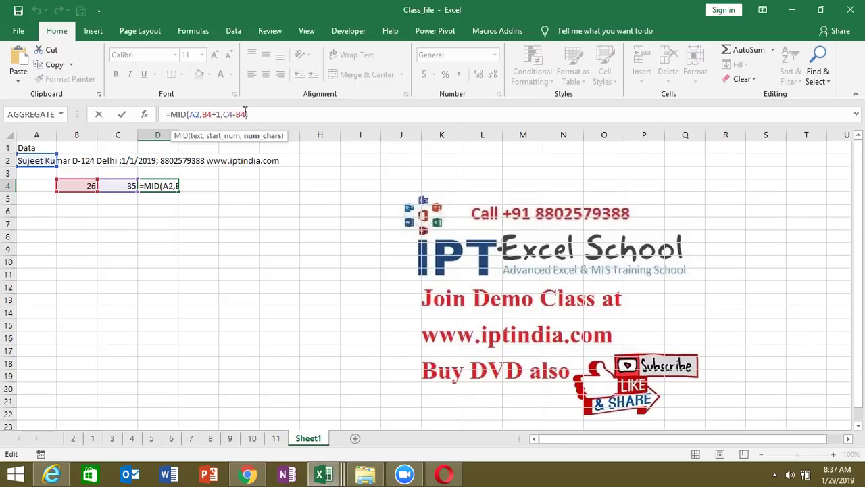
type("-1")
key("Return")
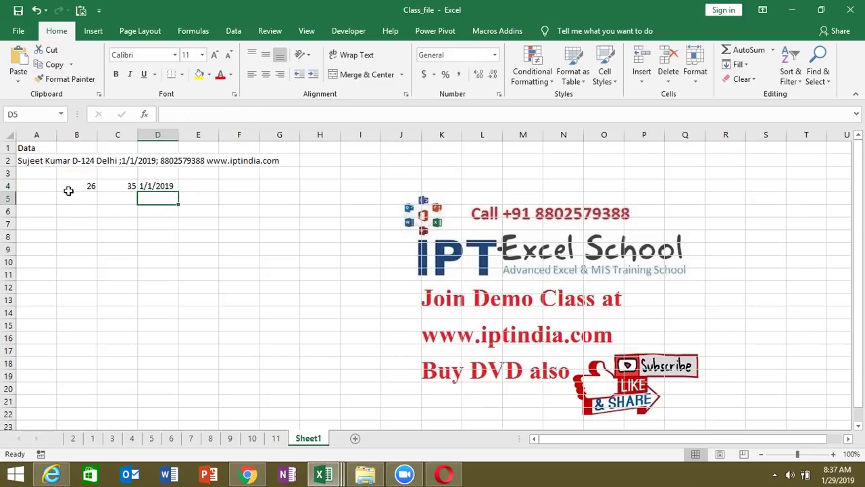
left_click(154, 188)
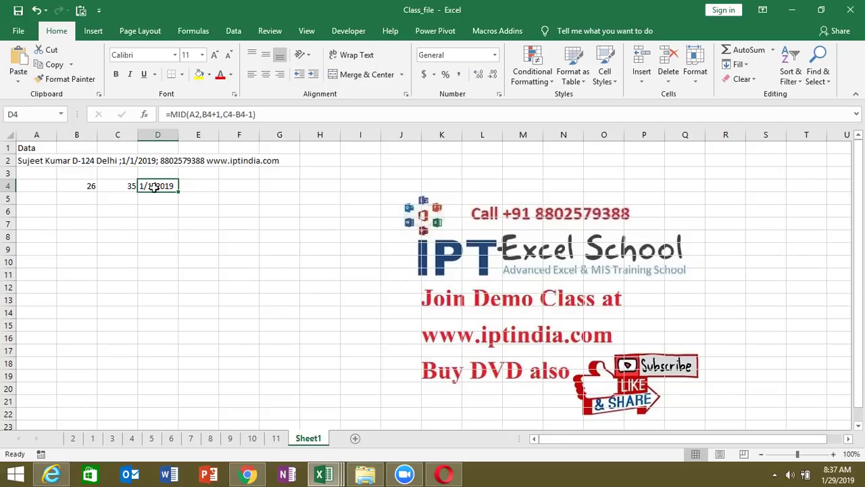
Step: Autofit column A to show A2's full record and display D4's MID formula references
left_click_drag(80, 186, 153, 183)
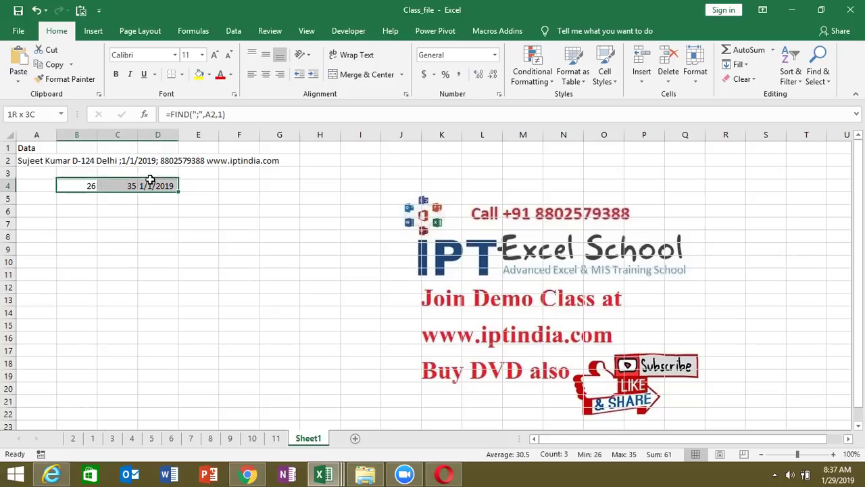
left_click(86, 161)
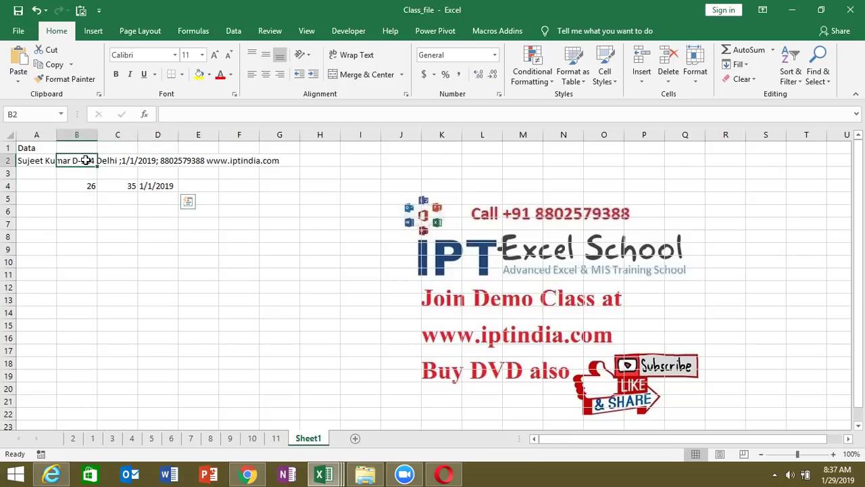
double_click(57, 134)
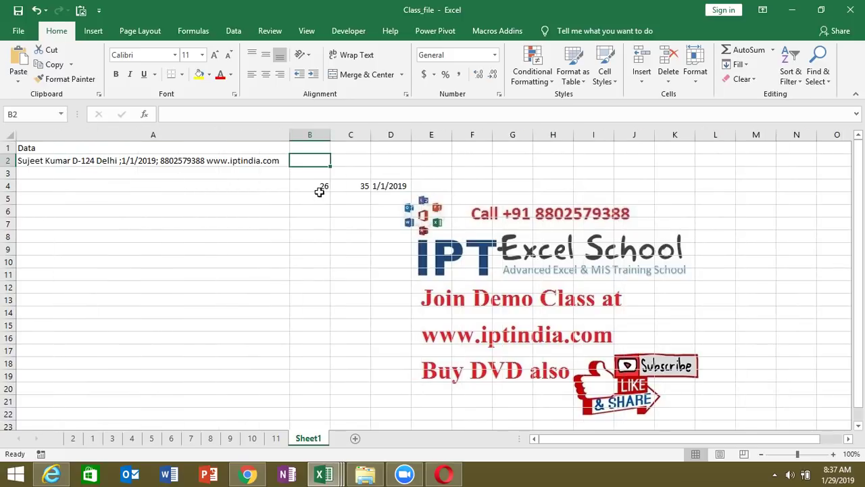
double_click(383, 184)
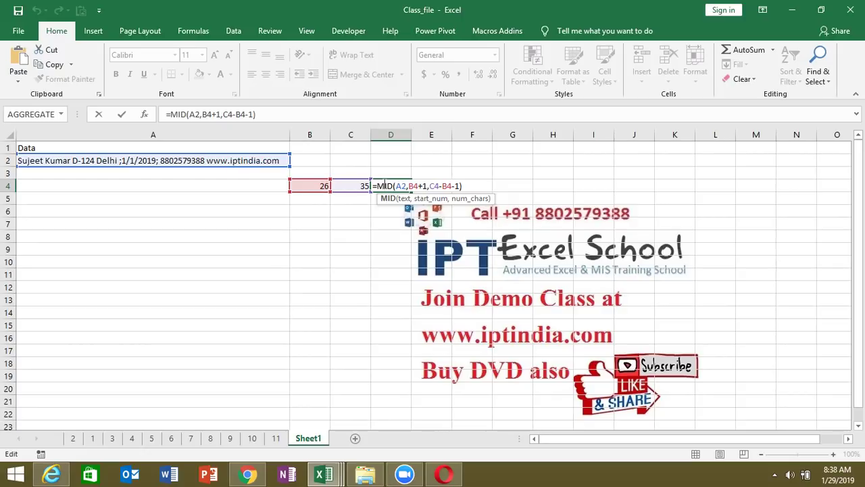
Step: Copy B4's FIND(";",A2,1) and paste it in place of B4 inside C4's formula
key("Escape")
left_click(323, 188)
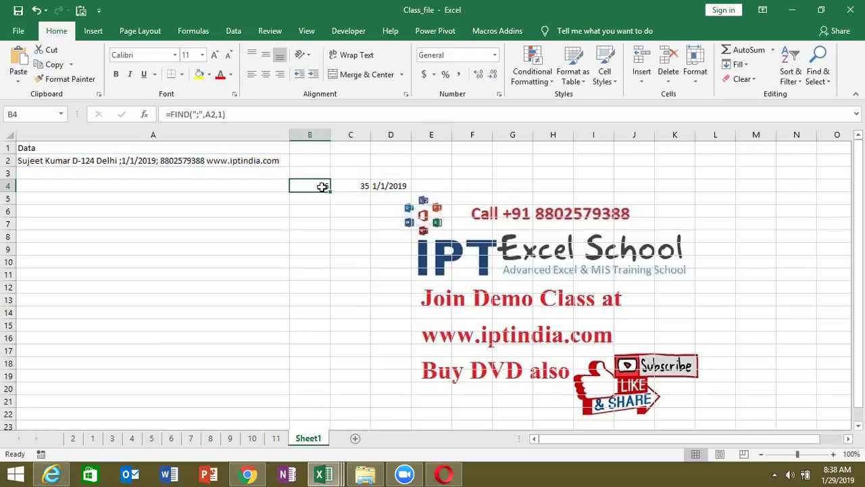
left_click_drag(170, 113, 232, 113)
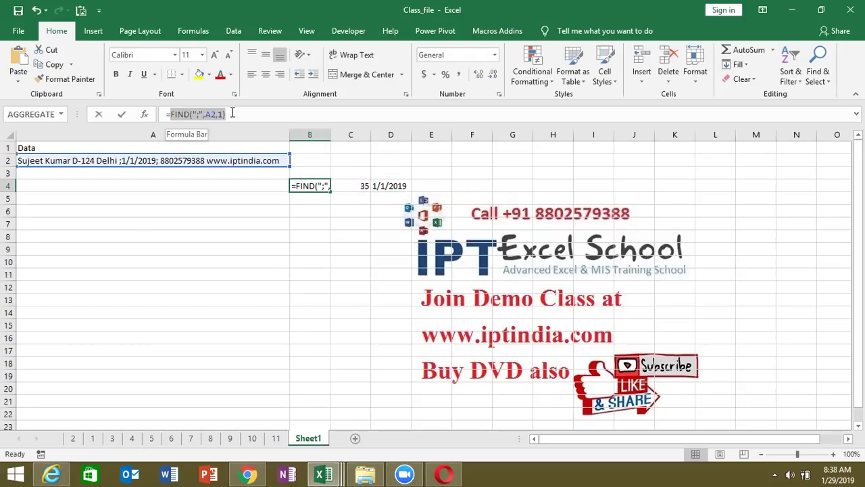
key("Escape")
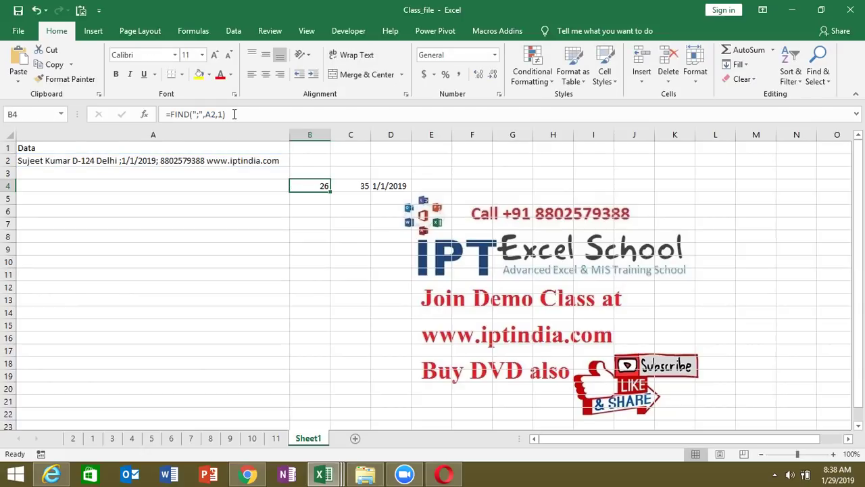
left_click(350, 187)
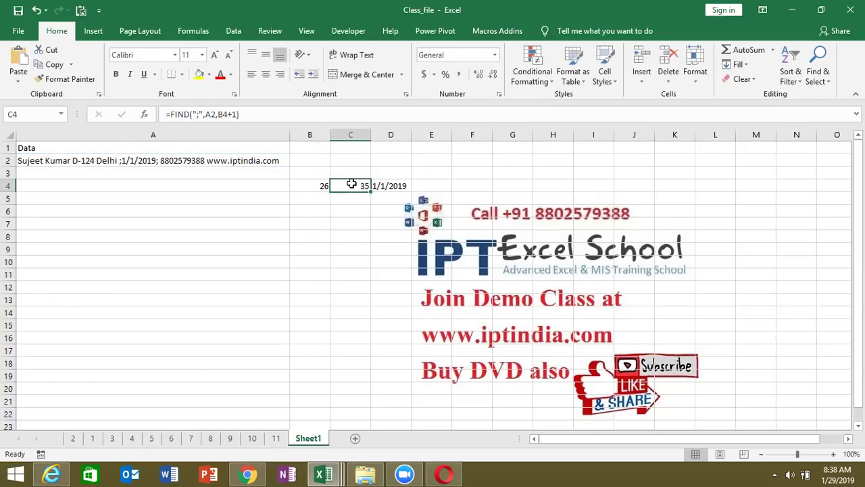
double_click(223, 114)
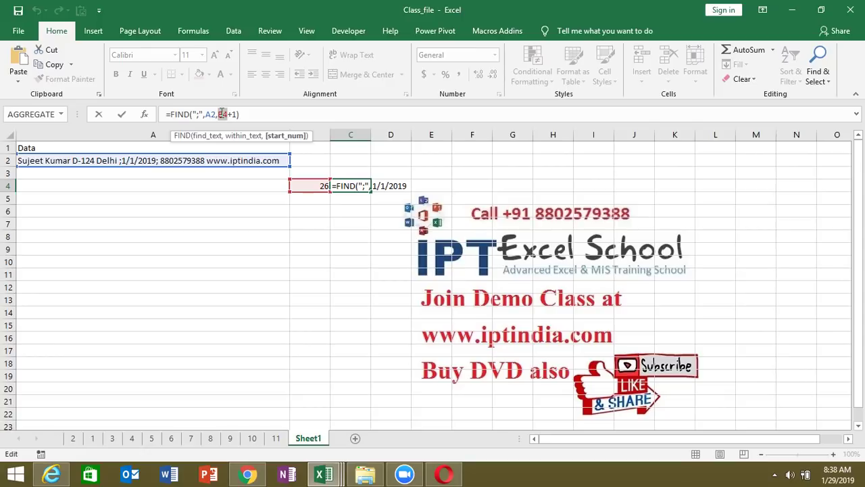
type("()")
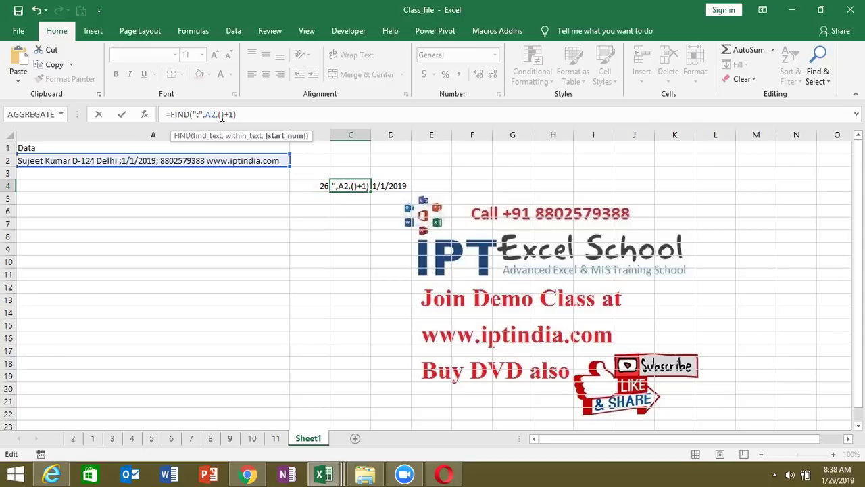
key("ctrl+v")
key("Return")
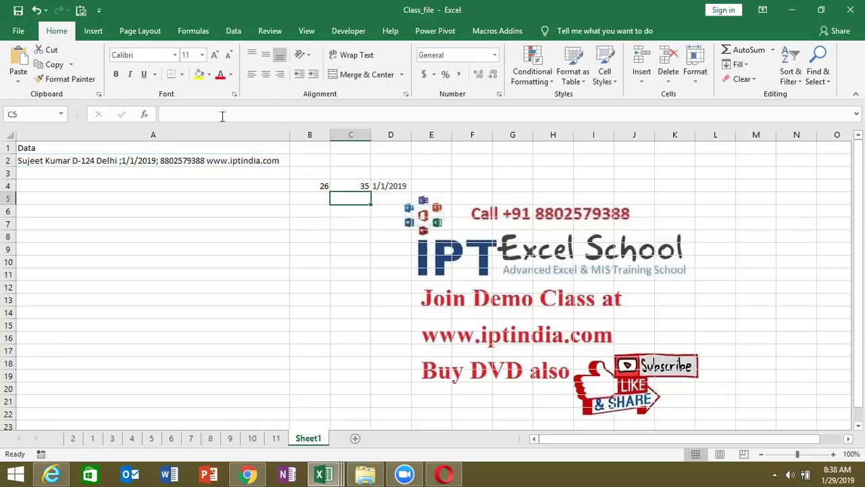
key("Up")
key("Right")
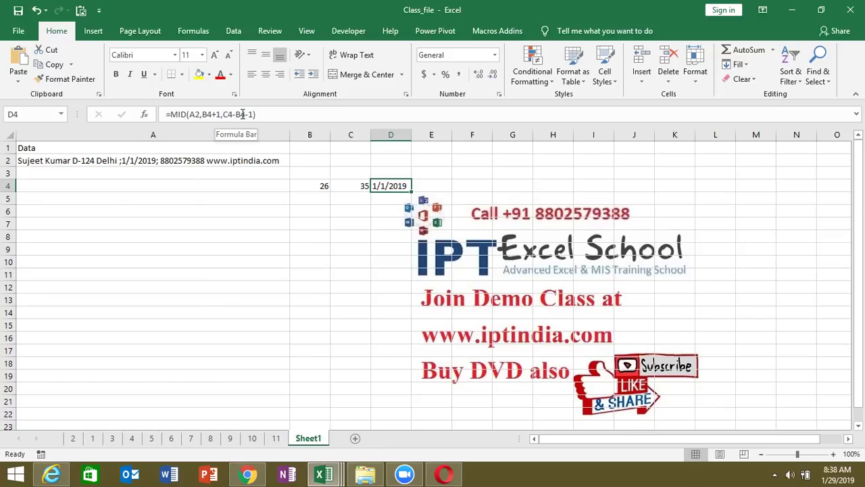
Step: Replace both B4 references in D4's MID formula with FIND(";",A2,1)
double_click(241, 114)
type("()")
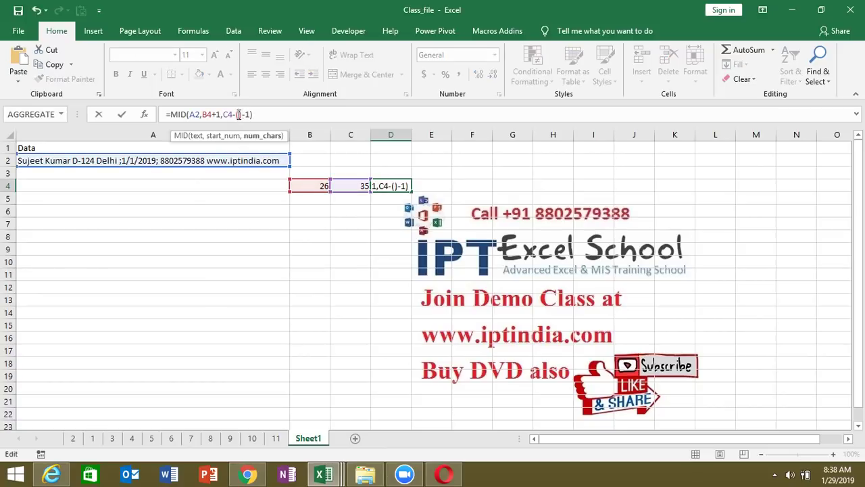
type("FIND(\";\",A2,1)")
double_click(207, 114)
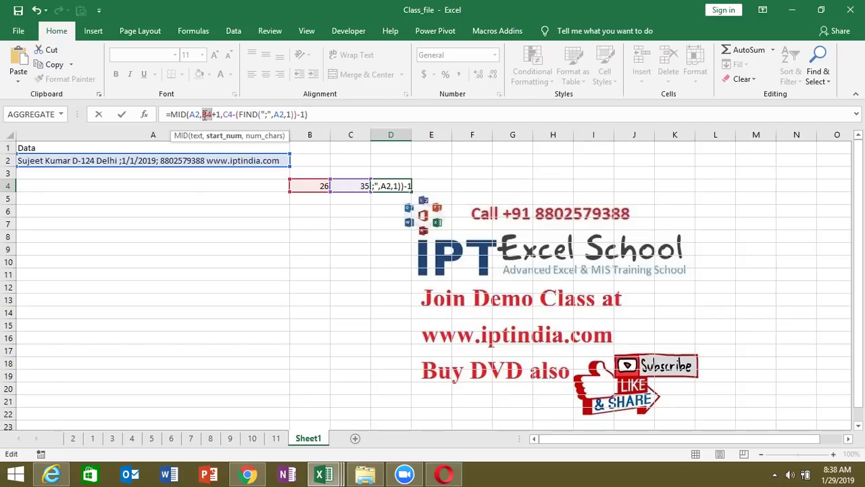
type("()")
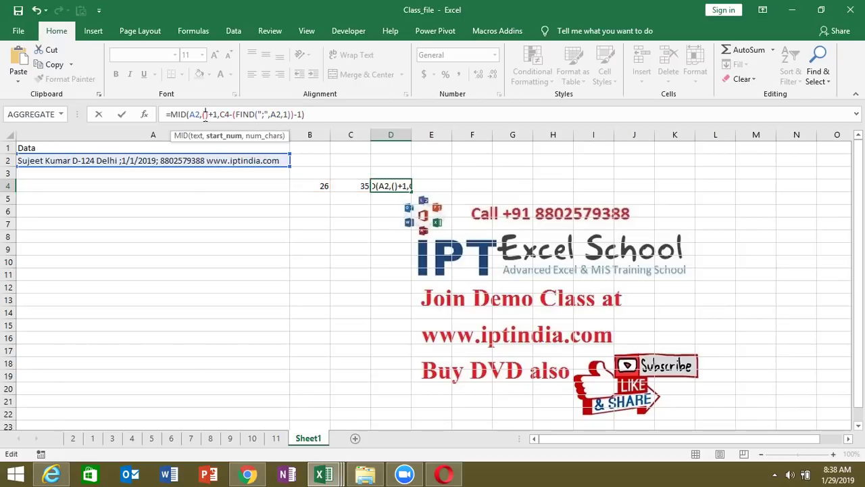
key("ctrl+v")
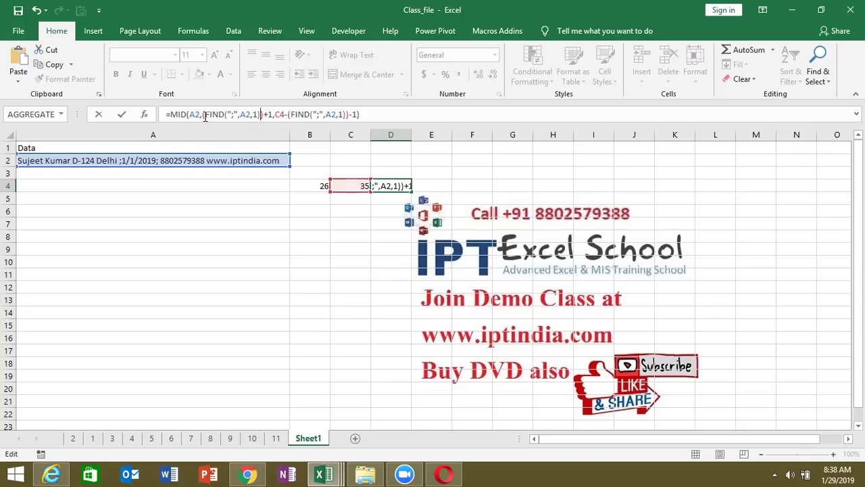
key("Return")
Step: Copy C4's nested FIND formula and substitute it for the C4 reference in D4
left_click(309, 181)
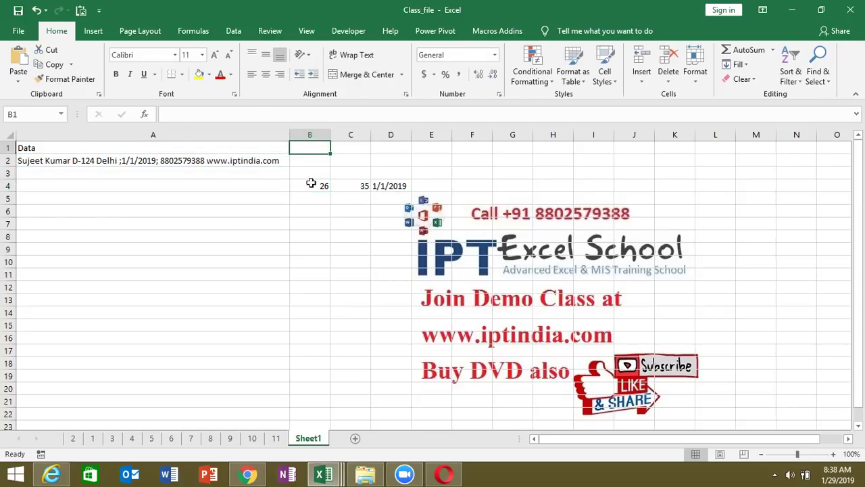
left_click(312, 187)
left_click(341, 187)
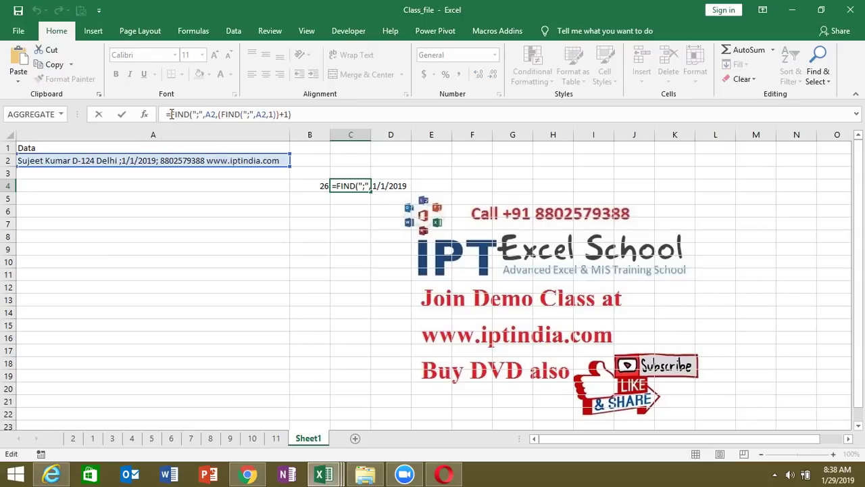
left_click_drag(169, 115, 302, 113)
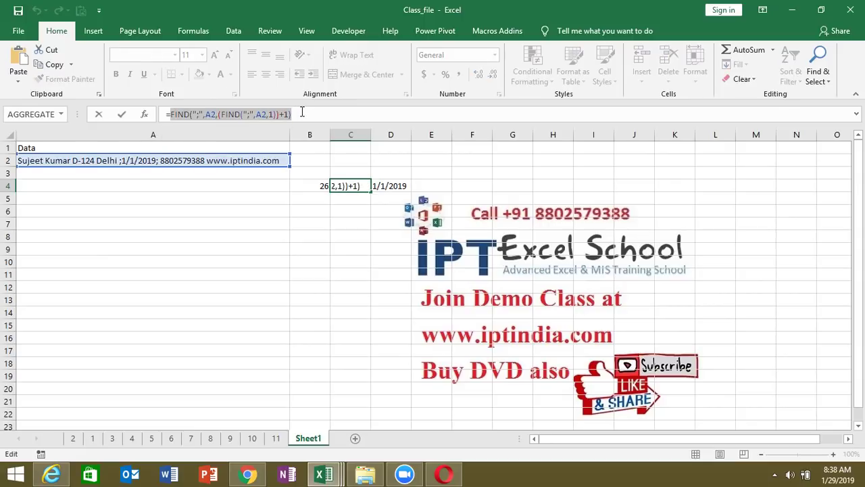
key("ctrl+Return")
key("Right")
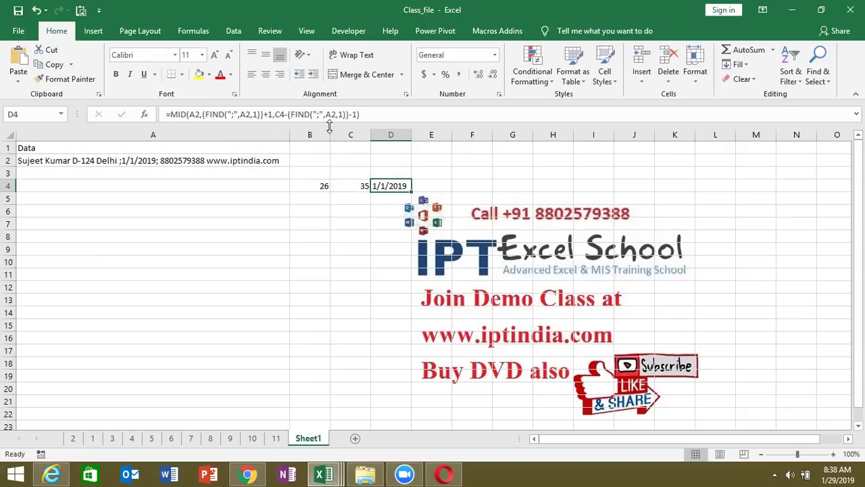
double_click(281, 115)
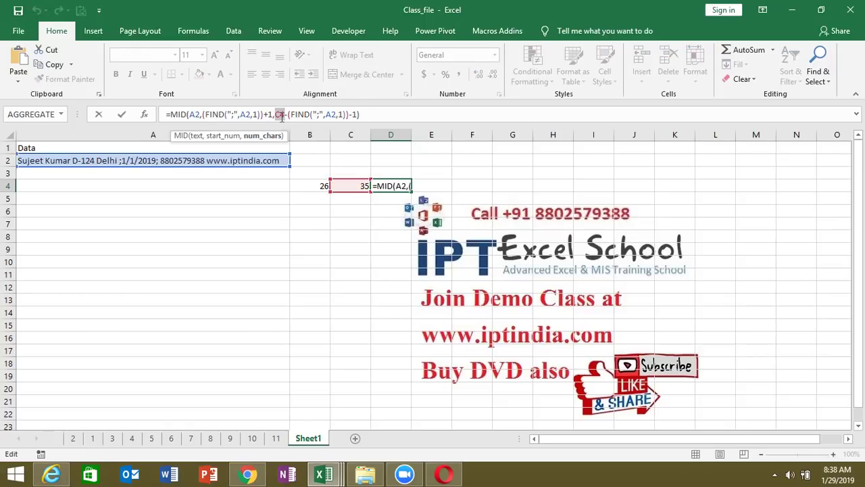
type("()")
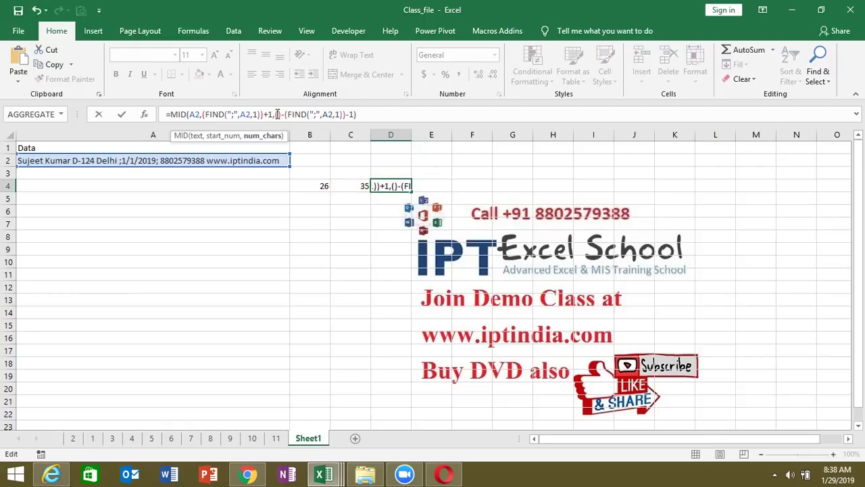
type("FIND(\";\",A2,(FIND(\";\",A2,1))+1)")
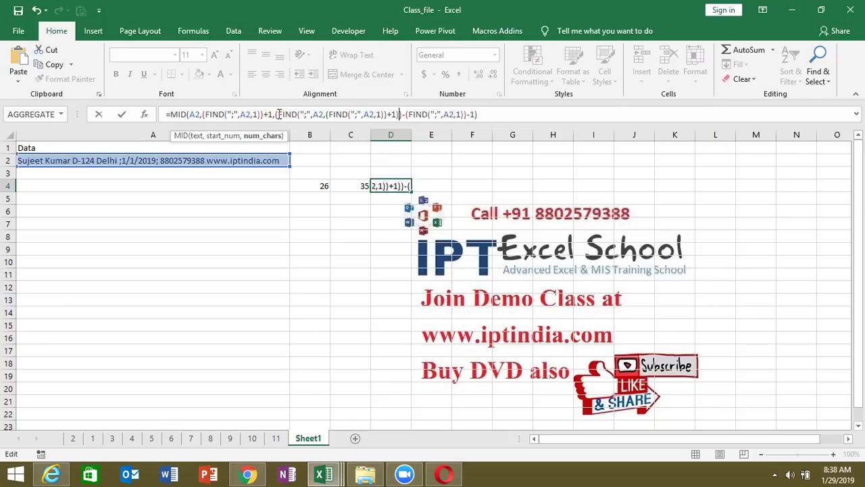
key("Return")
key("Up")
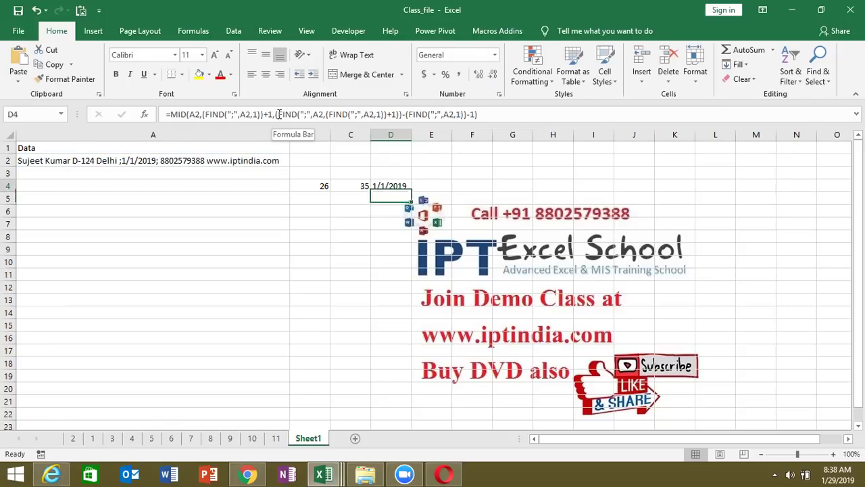
key("Left")
key("Left")
key("shift+Right")
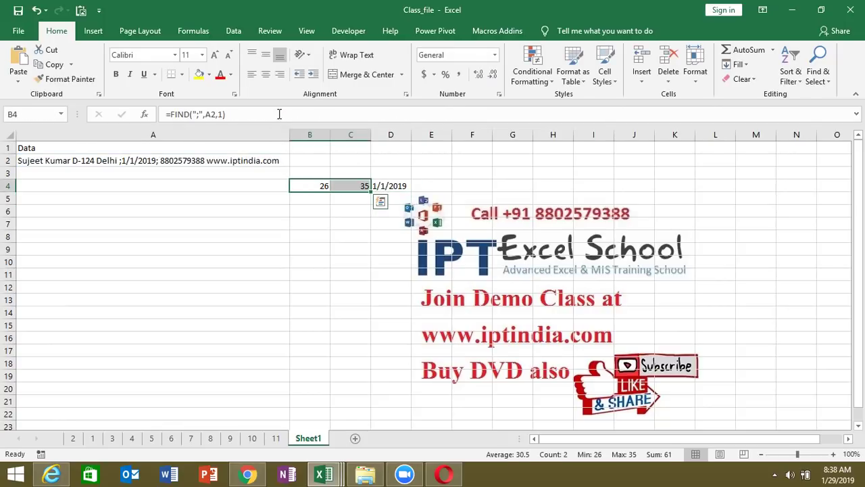
Step: Move the nested MID formula from D4 into B2 with cut and paste
key("Delete")
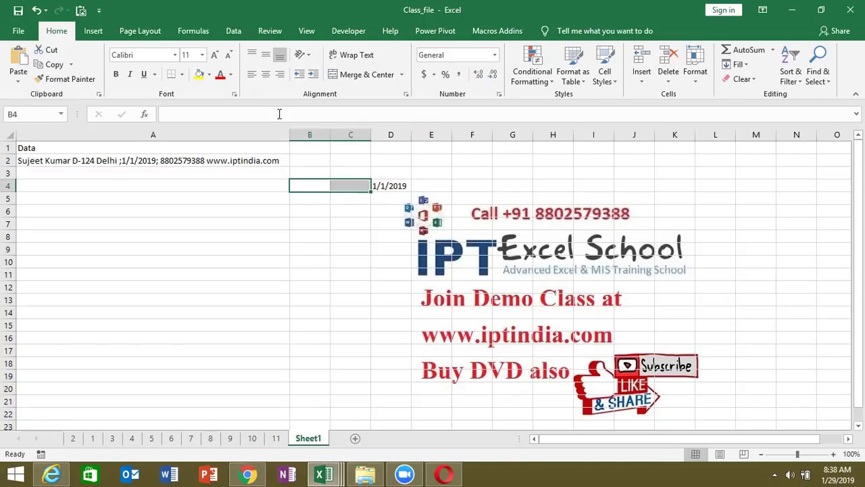
key("ctrl+z")
key("Right")
key("Right")
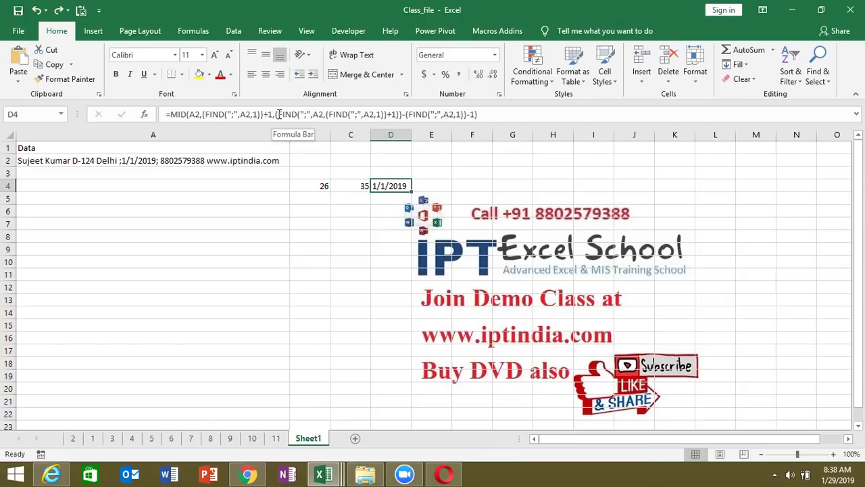
key("ctrl+x")
key("Up")
key("Left")
key("Up")
key("Left")
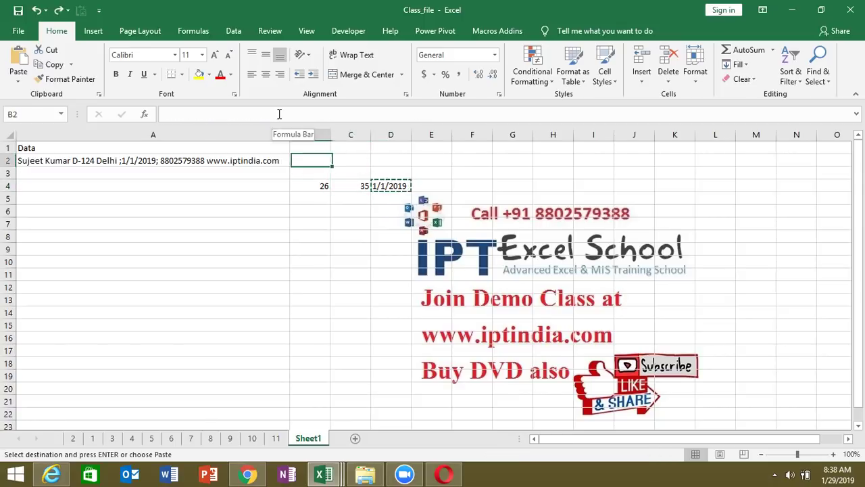
key("Return")
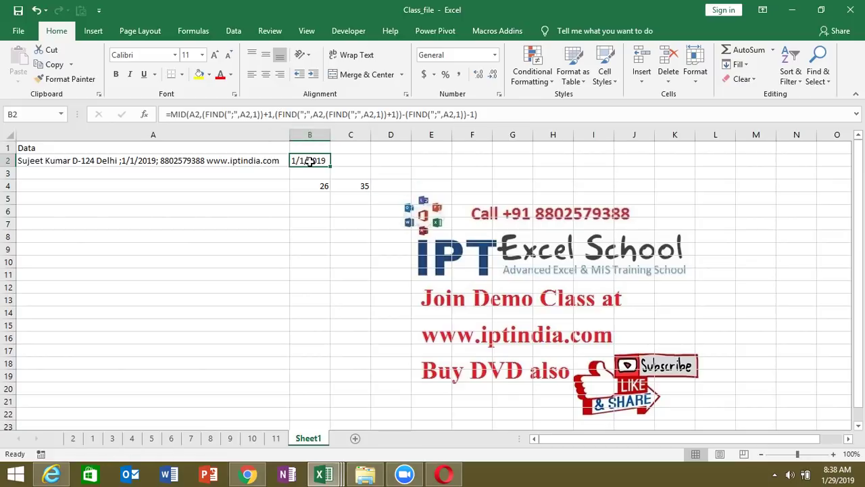
Step: Review B2's formula without changes, then recheck the B4 helper formula
double_click(307, 160)
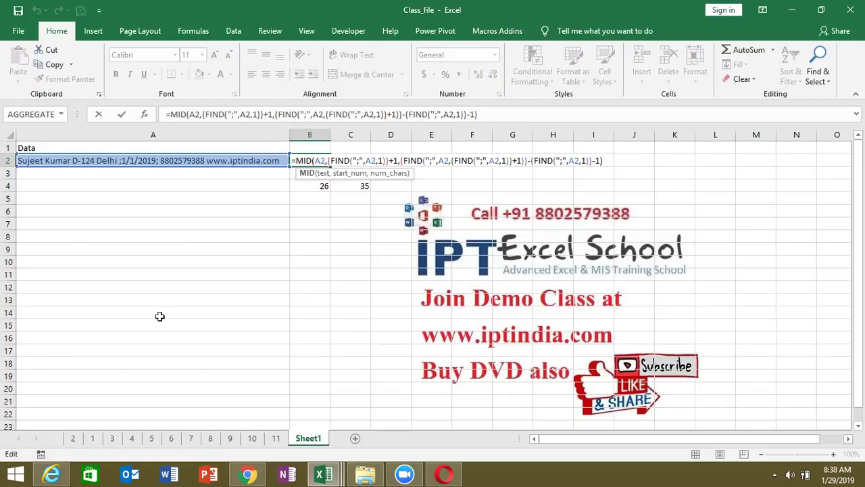
key("Left")
key("Return")
key("Down")
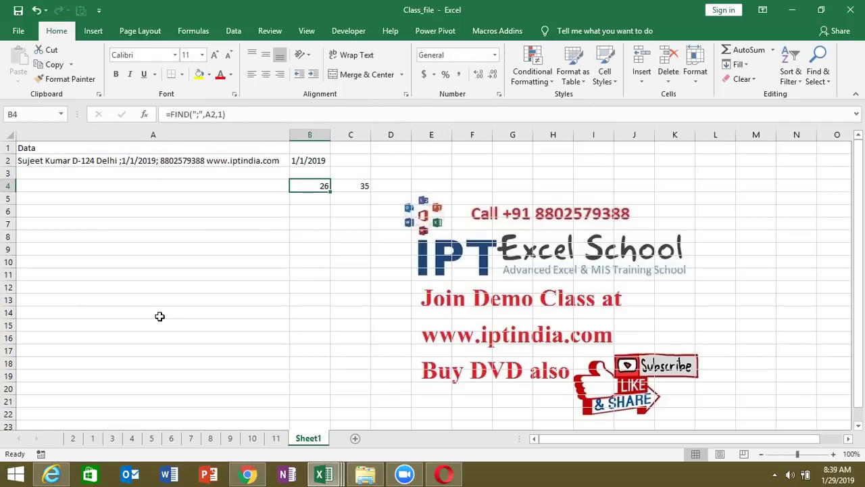
key("Right")
key("Right")
key("Left")
key("Left")
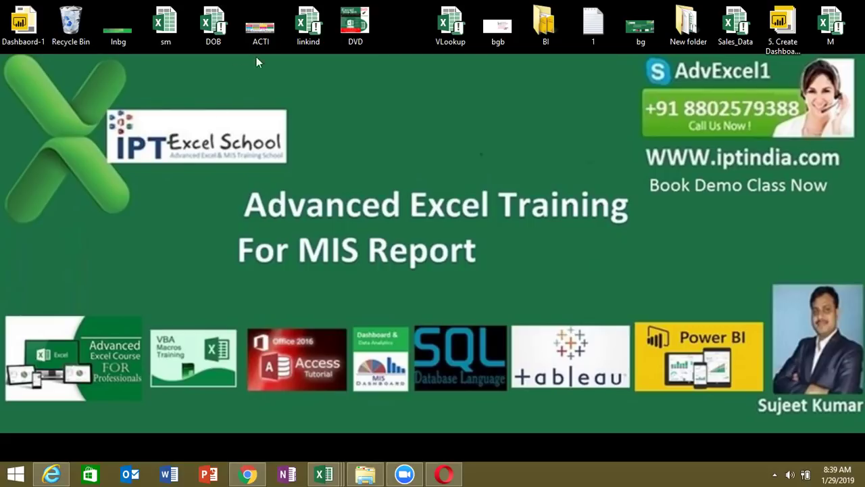
Step: Open the DVD flyer advertising Advance Excel 2016-2019 from the desktop
double_click(353, 27)
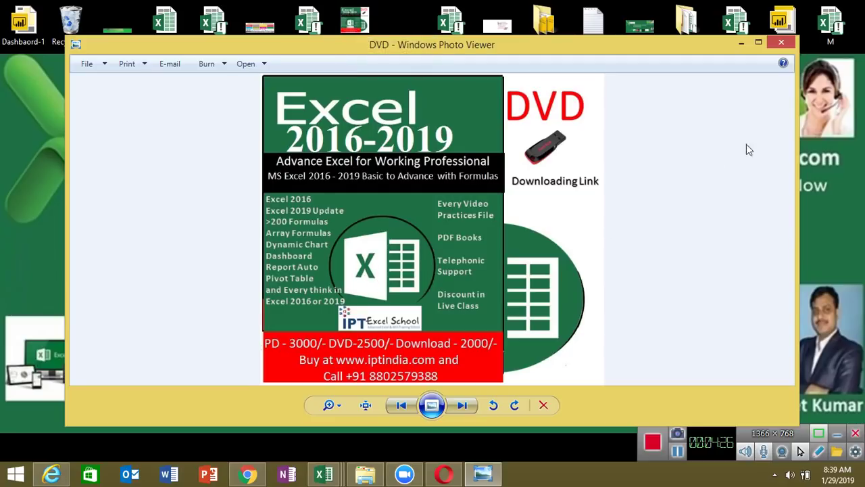
Step: Close the Windows Photo Viewer showing the DVD image to reveal the desktop wallpaper
left_click(782, 44)
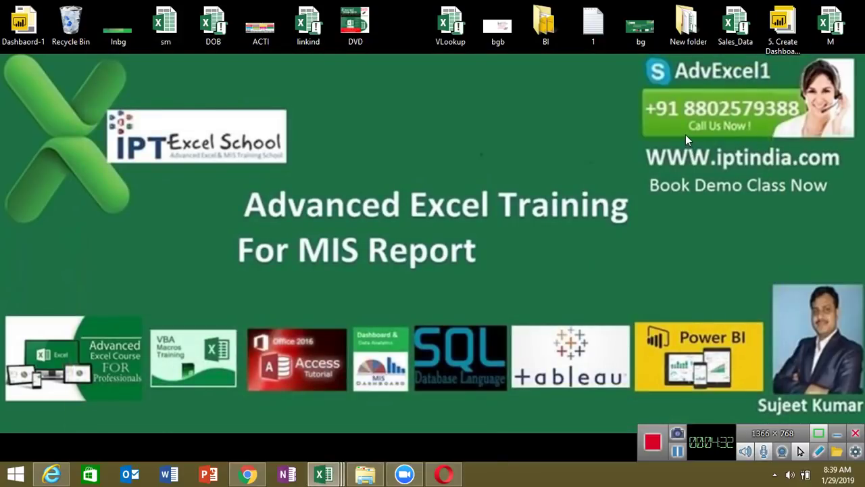